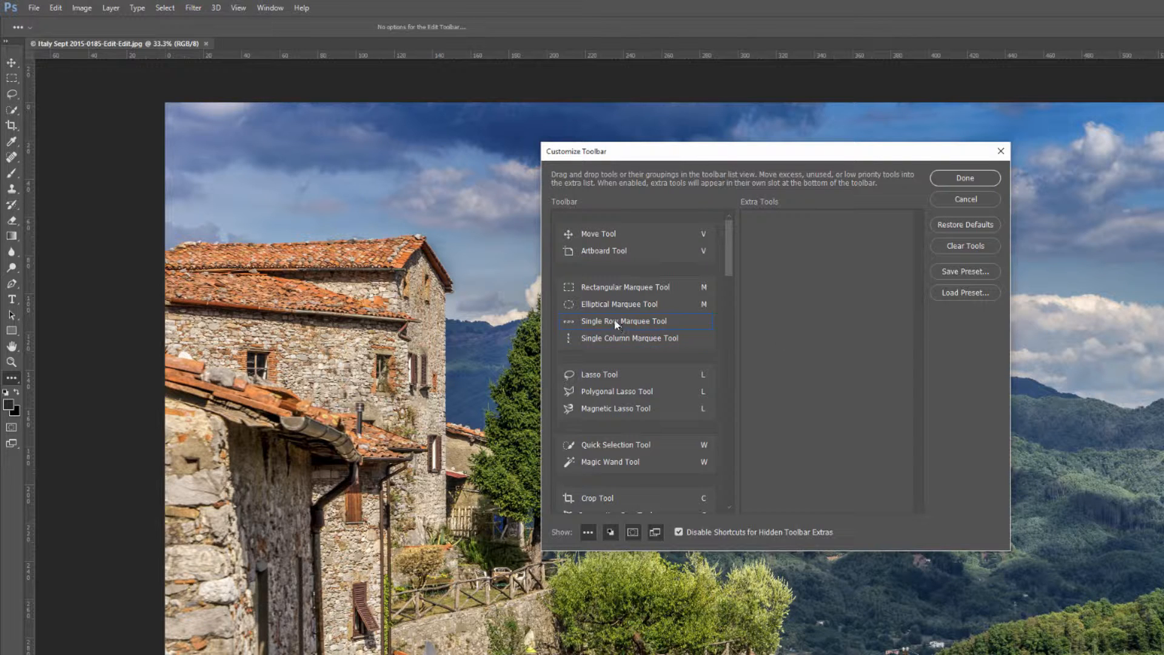
# Group the Single Row and Single Column Marquee tools in Extra Tools, and place the Elliptical Marquee above the Rectangular Marquee
pyautogui.moveTo(616, 324); pyautogui.dragTo(822, 262)
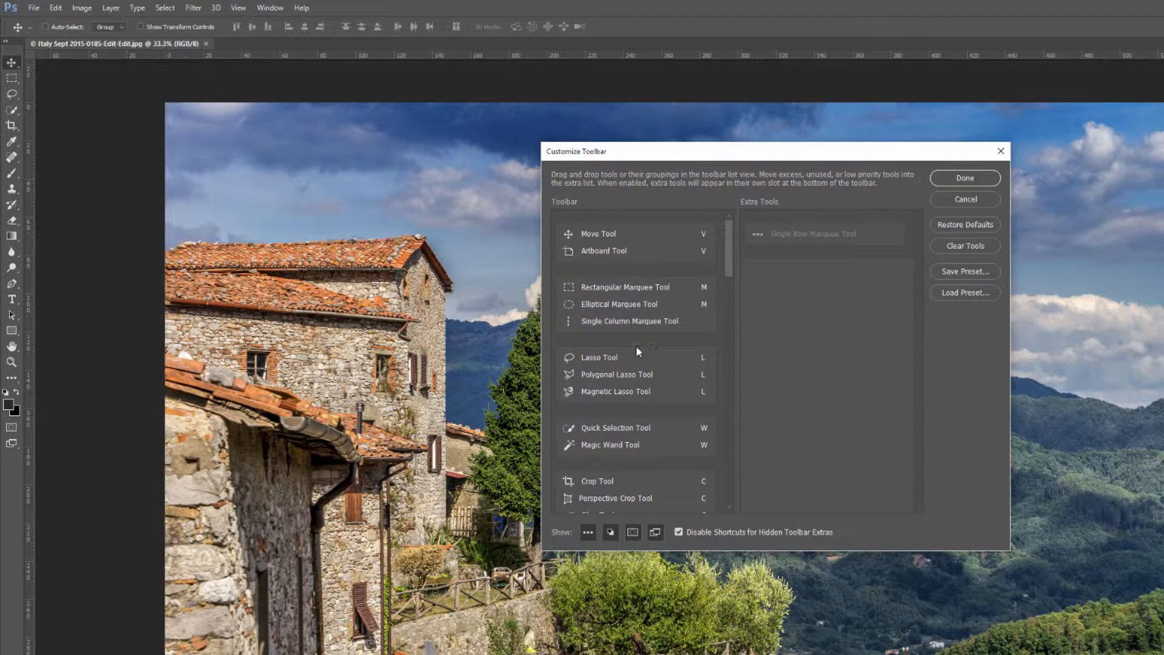
pyautogui.moveTo(613, 326); pyautogui.dragTo(803, 306)
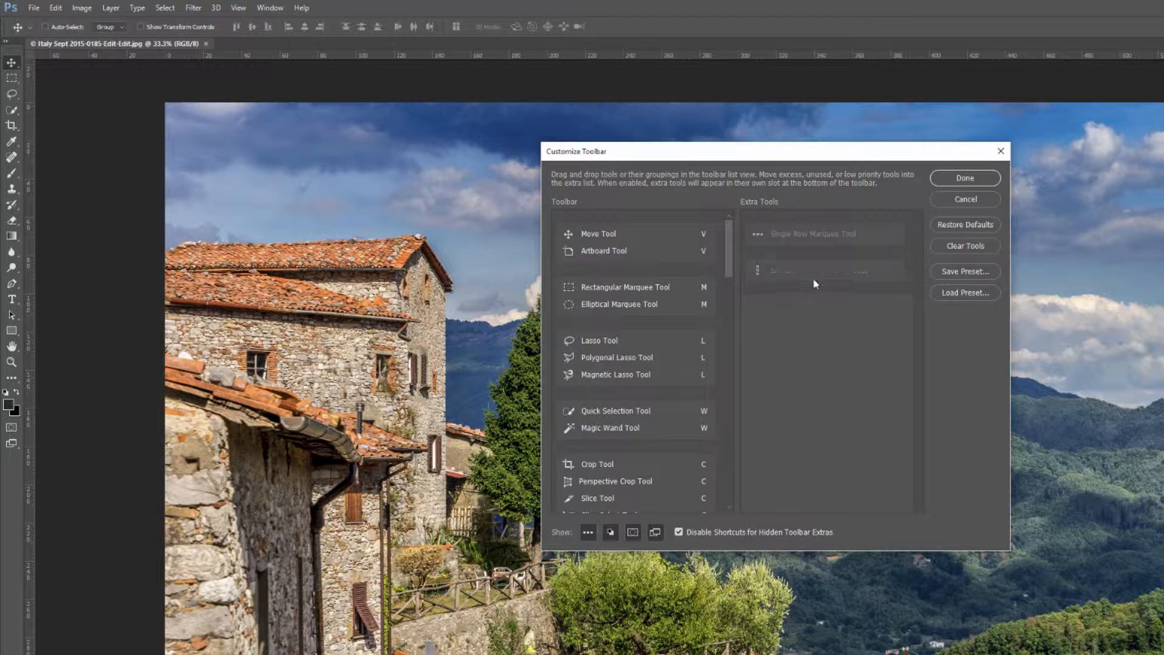
pyautogui.moveTo(807, 272); pyautogui.dragTo(806, 245)
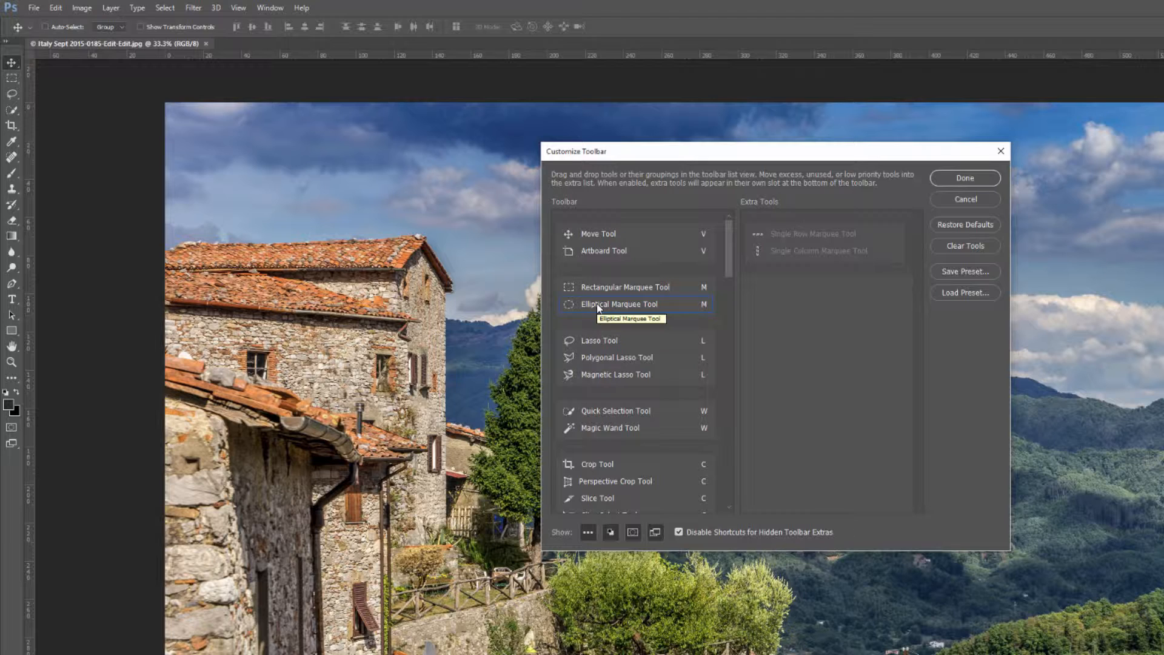
pyautogui.moveTo(598, 306); pyautogui.dragTo(598, 282)
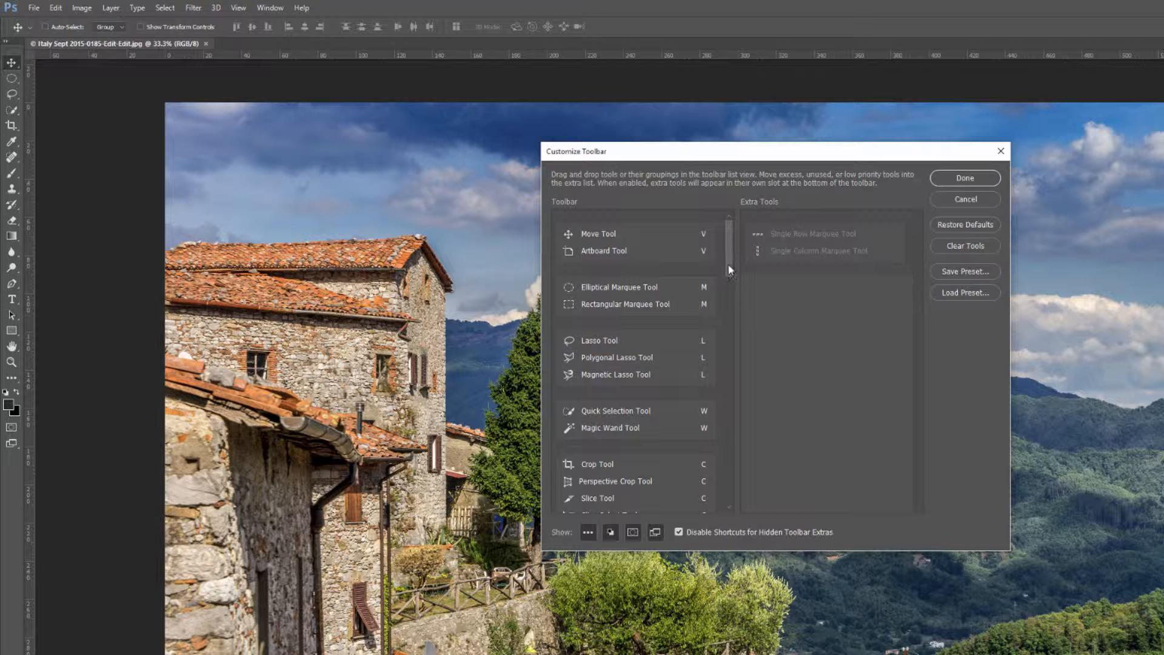
# Separate the Horizontal Type Tool into its own group and move the Vertical Type and both Type Mask tools to Extra Tools
pyautogui.moveTo(730, 270); pyautogui.dragTo(732, 459)
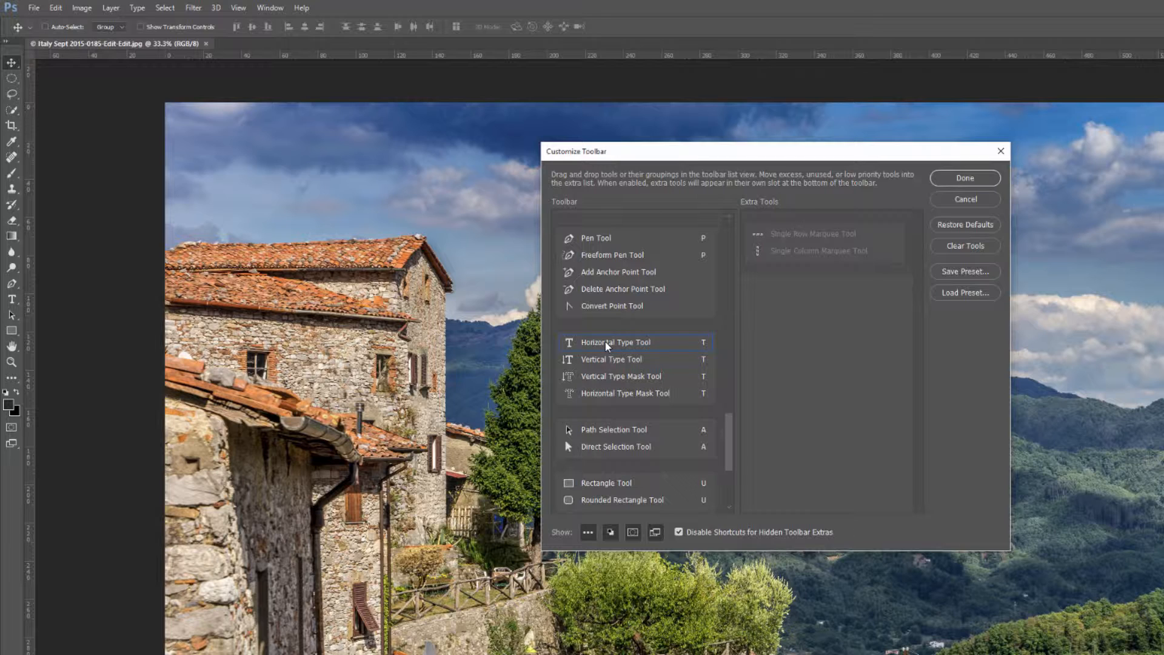
pyautogui.moveTo(606, 341); pyautogui.dragTo(603, 329)
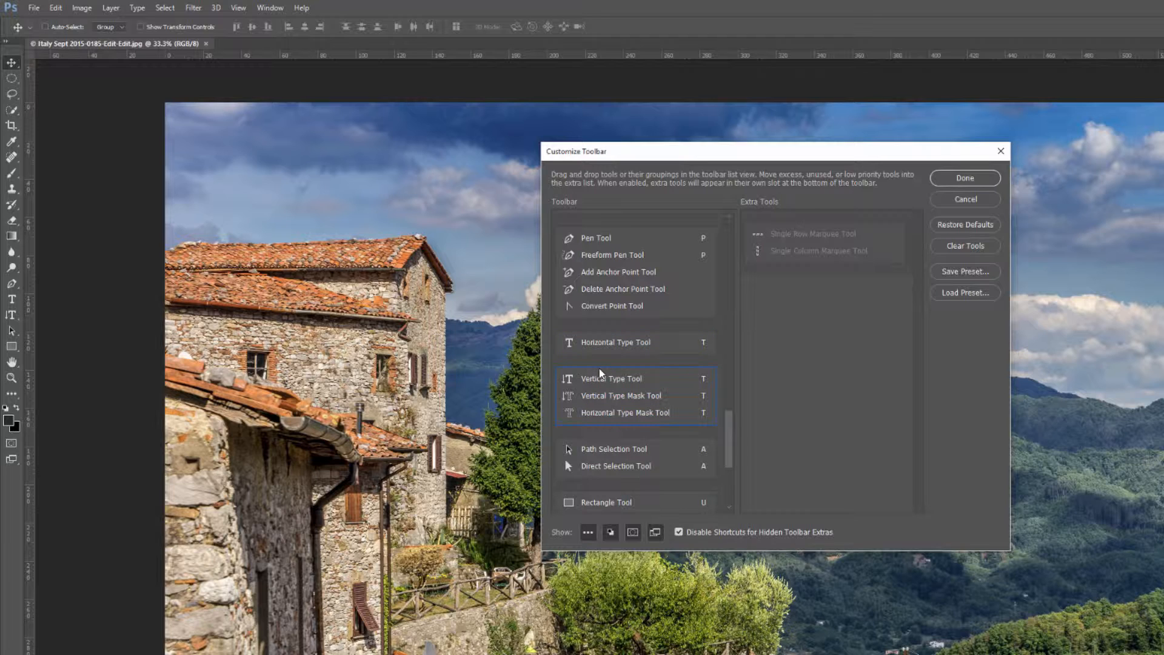
pyautogui.moveTo(600, 369); pyautogui.dragTo(822, 319)
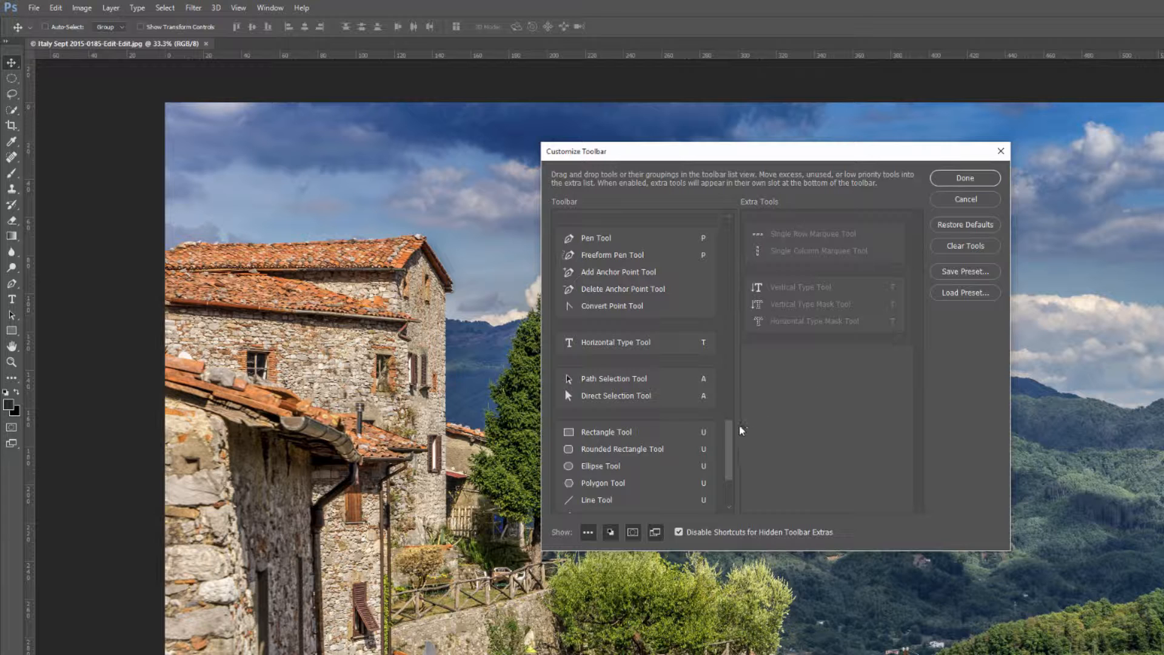
# Move the Spot Healing Brush tool group above the Eyedropper tool group in the toolbar order
pyautogui.moveTo(729, 438)
pyautogui.mouseDown()
pyautogui.moveTo(723, 294)
pyautogui.moveTo(715, 311)
pyautogui.mouseUp()
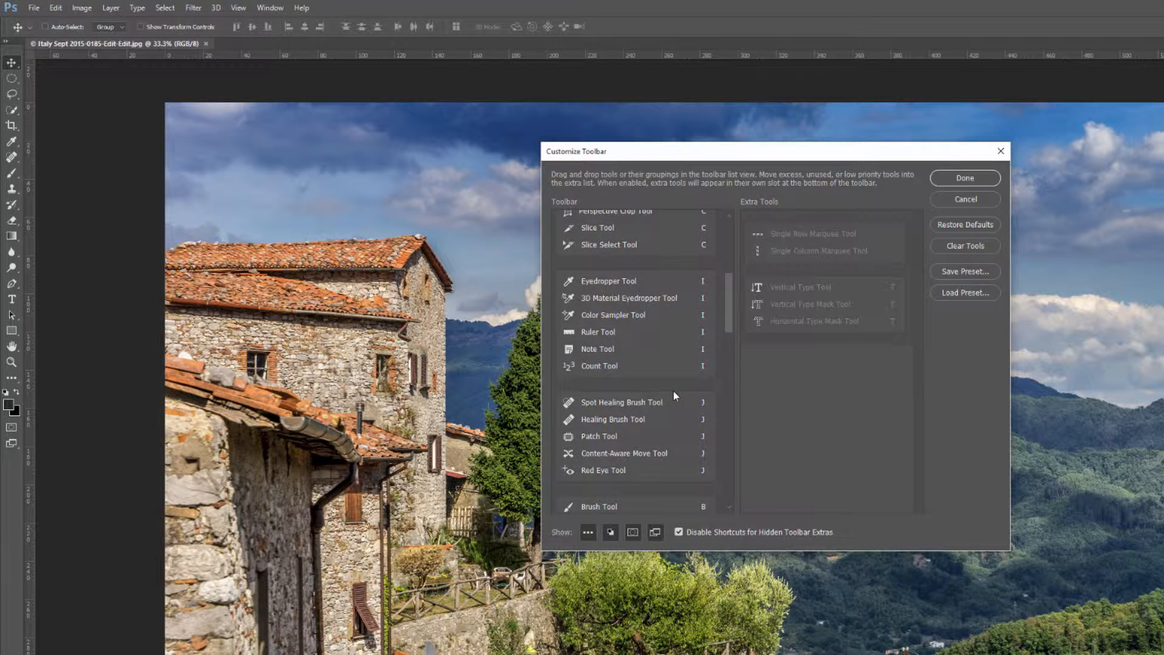
pyautogui.moveTo(674, 394); pyautogui.dragTo(658, 259)
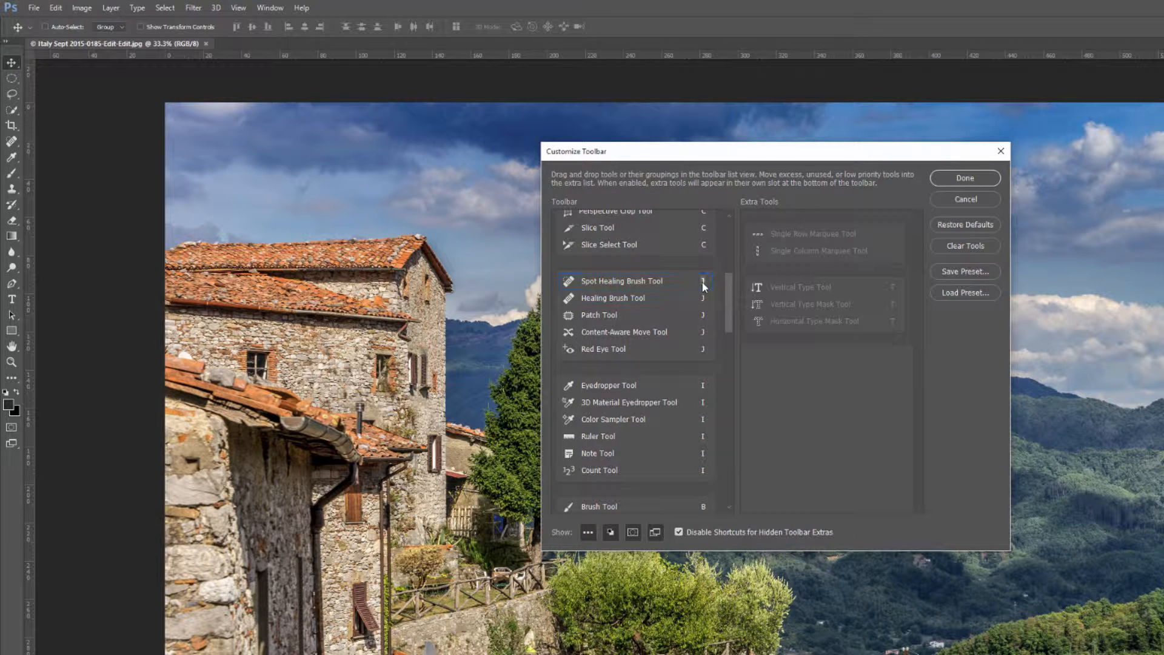
pyautogui.click(778, 389)
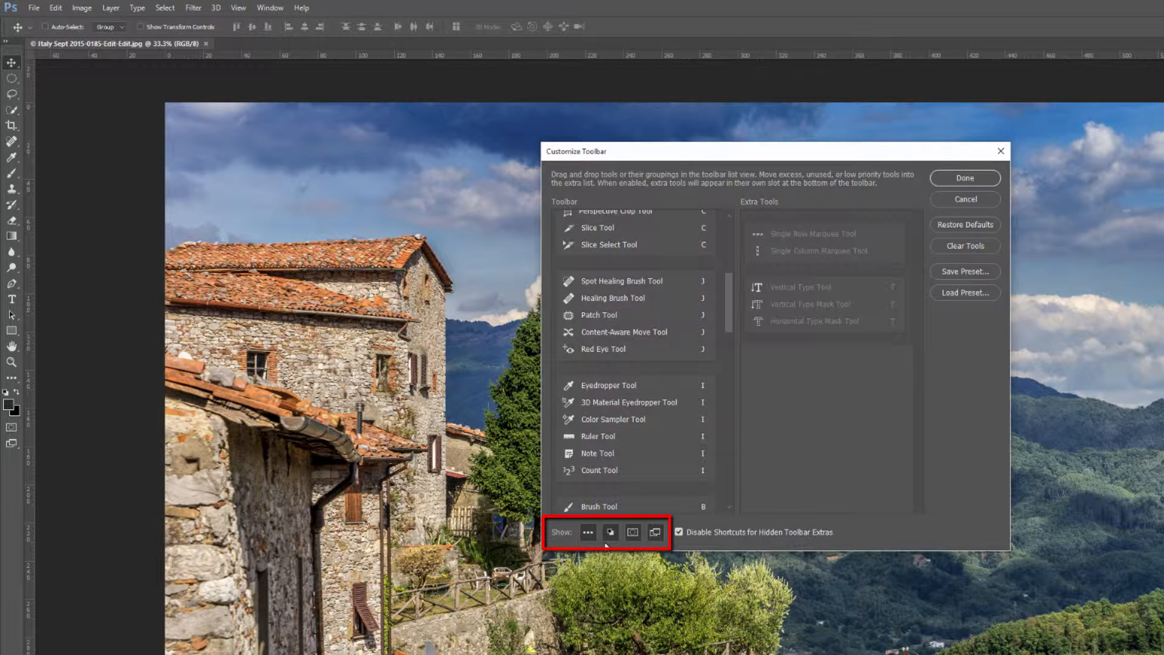
# Toggle the Quick Mask and Screen Mode controls off and on, hide the three-dot extras slot, and apply the customization
pyautogui.click(635, 535)
pyautogui.click(635, 534)
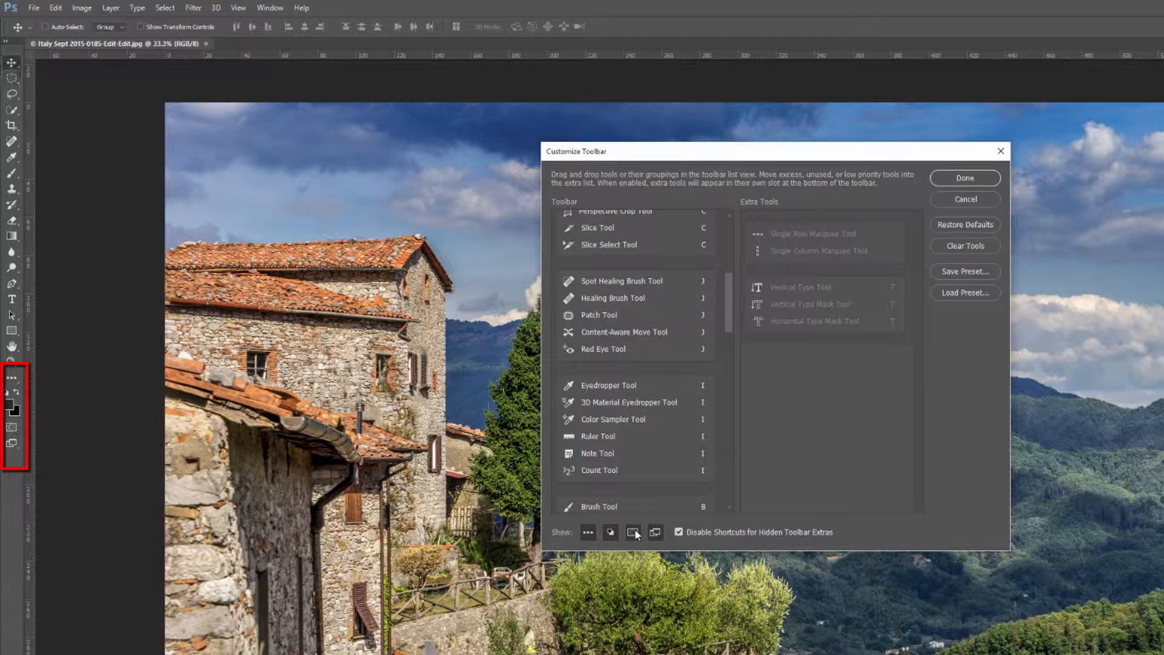
pyautogui.click(656, 533)
pyautogui.click(656, 533)
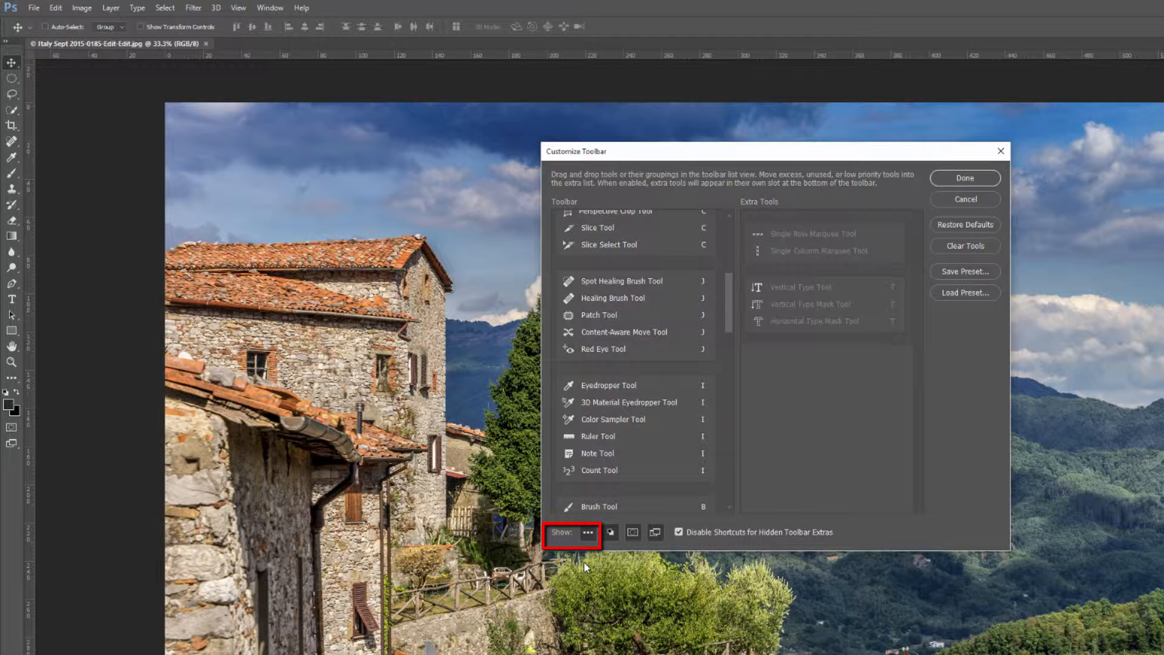
pyautogui.click(589, 533)
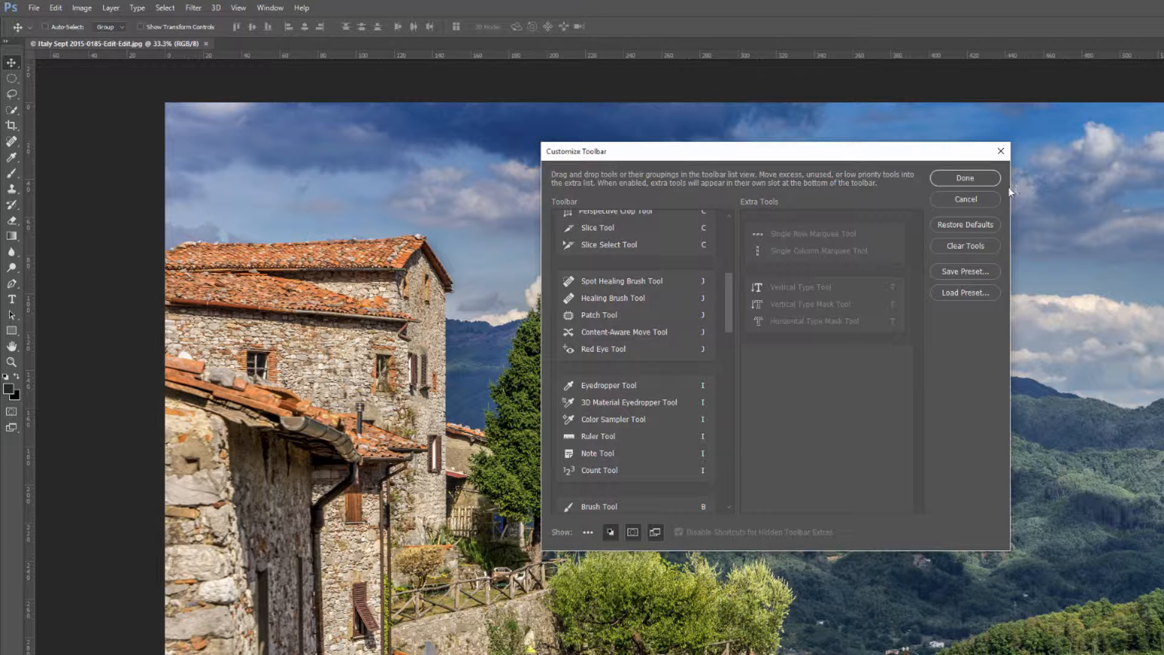
pyautogui.click(988, 178)
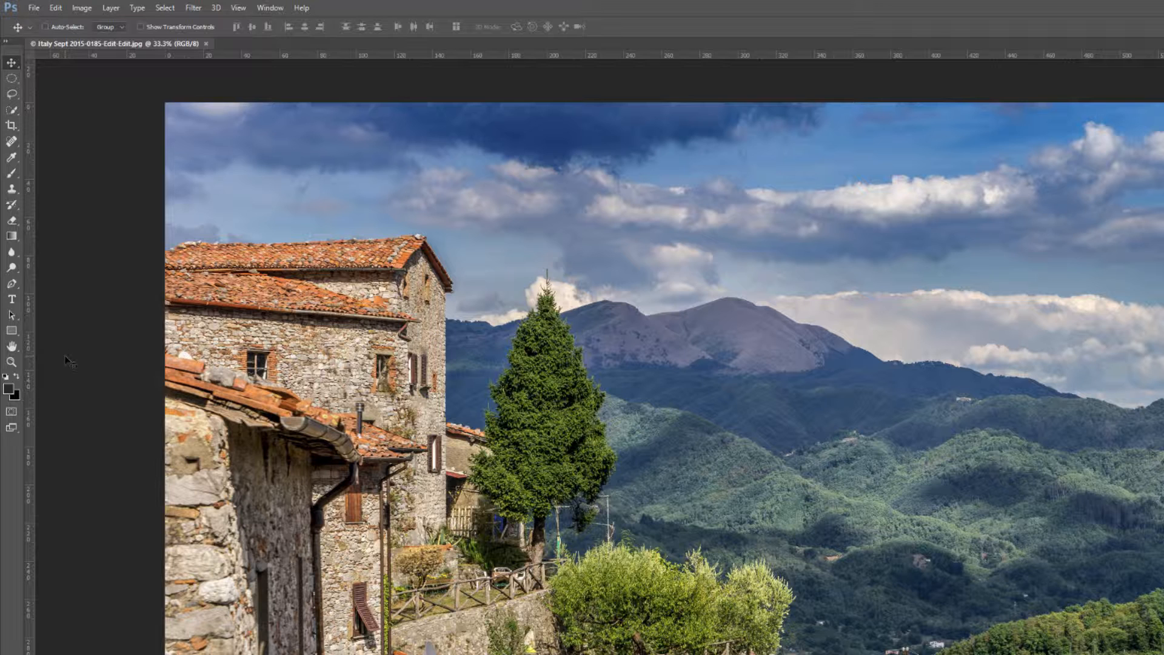
# Reopen the toolbar customization, show the three-dot extras slot, move the 3D Material Drop Tool to Extra Tools, and apply
pyautogui.click(56, 8)
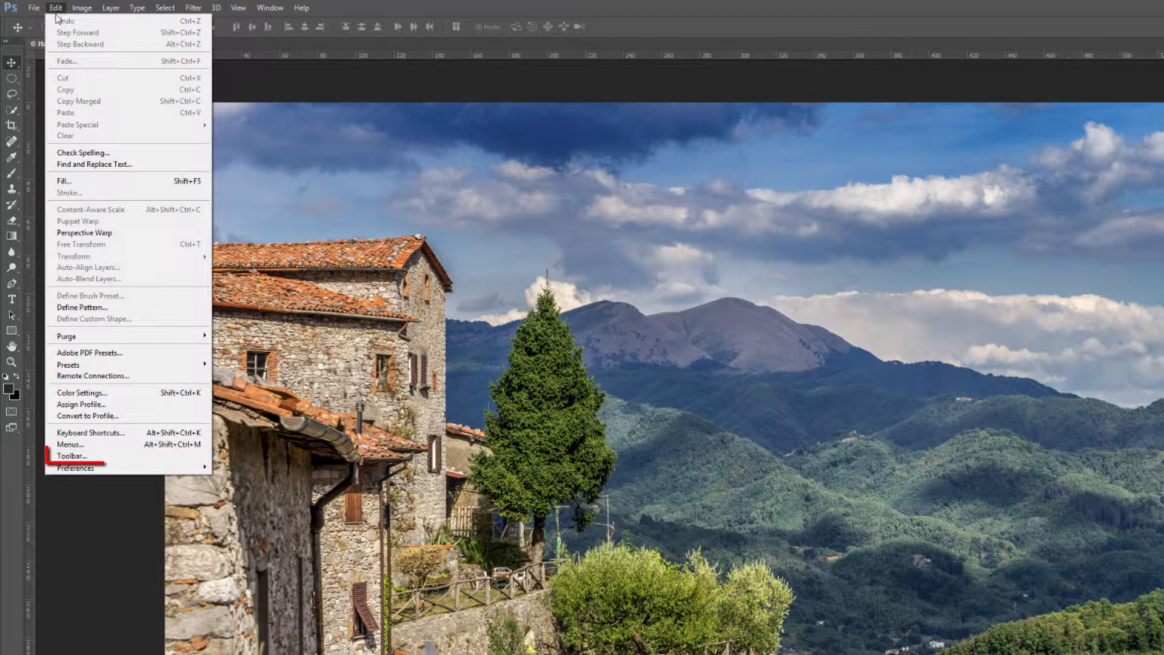
pyautogui.click(91, 457)
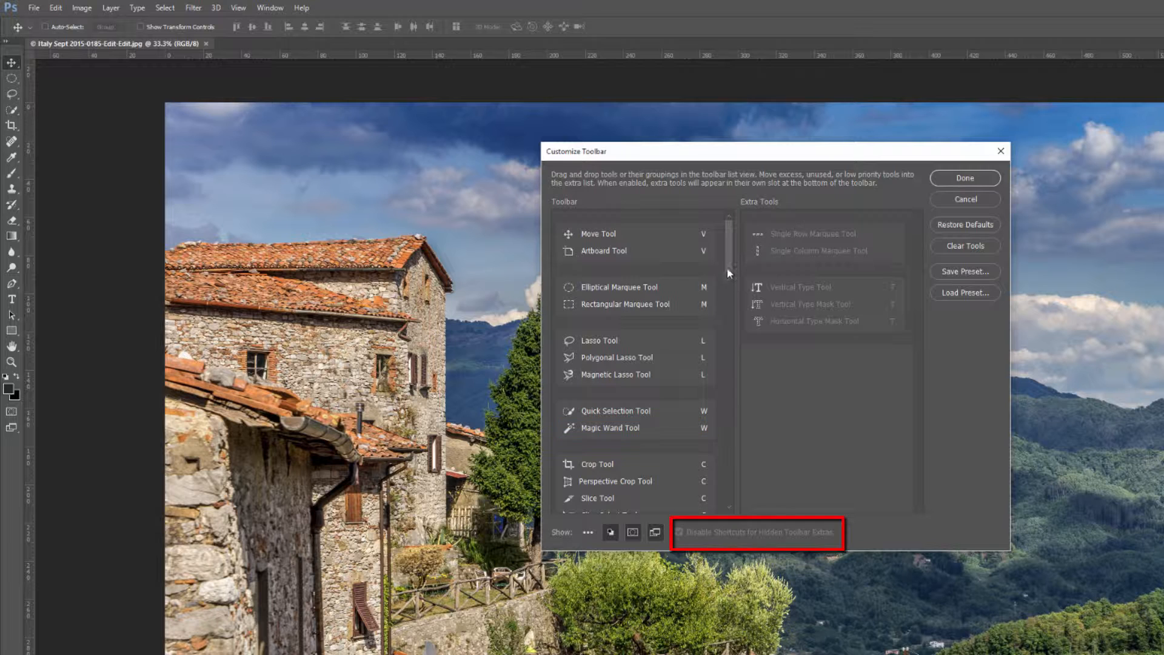
pyautogui.moveTo(728, 269); pyautogui.dragTo(731, 417)
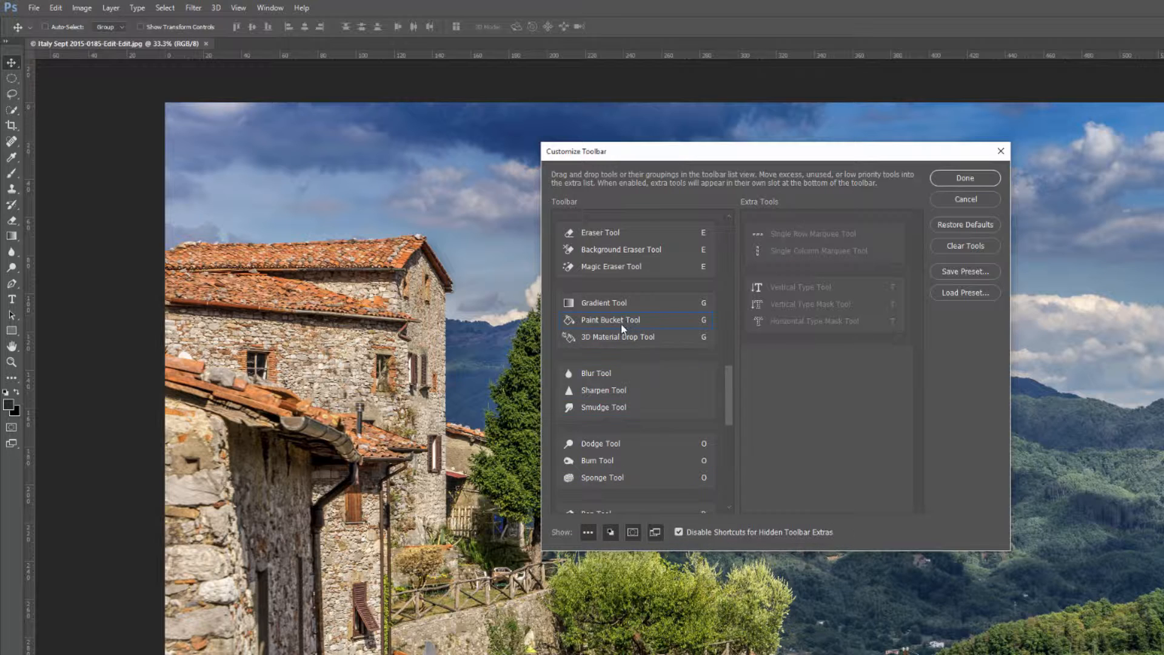
pyautogui.moveTo(616, 341); pyautogui.dragTo(832, 384)
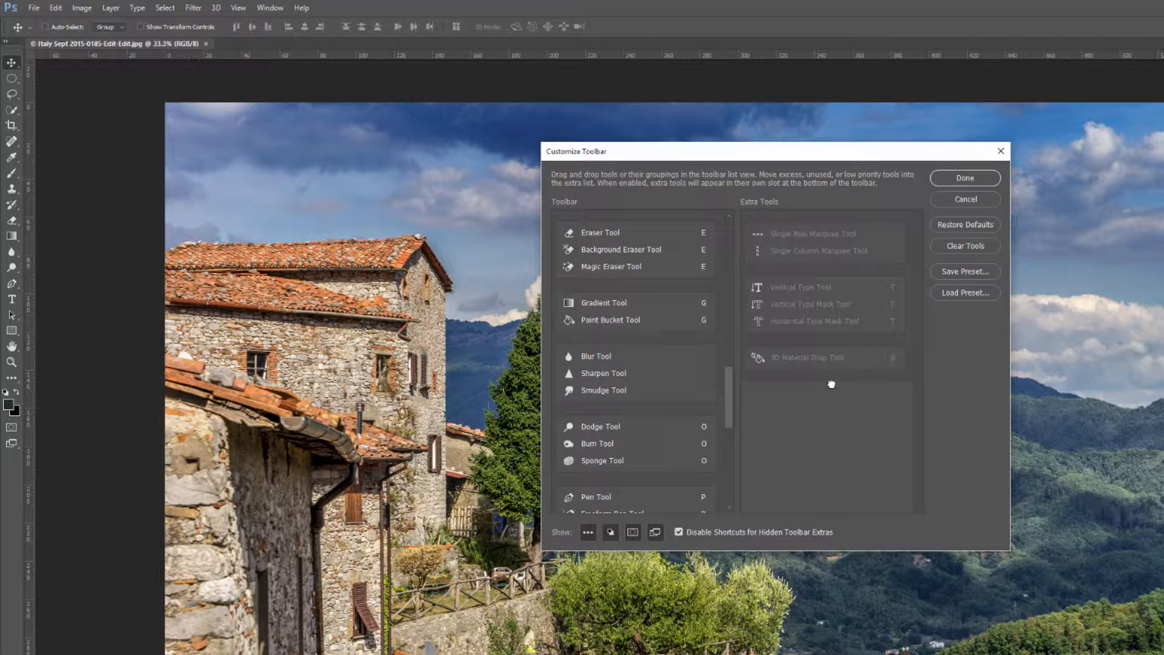
pyautogui.click(969, 180)
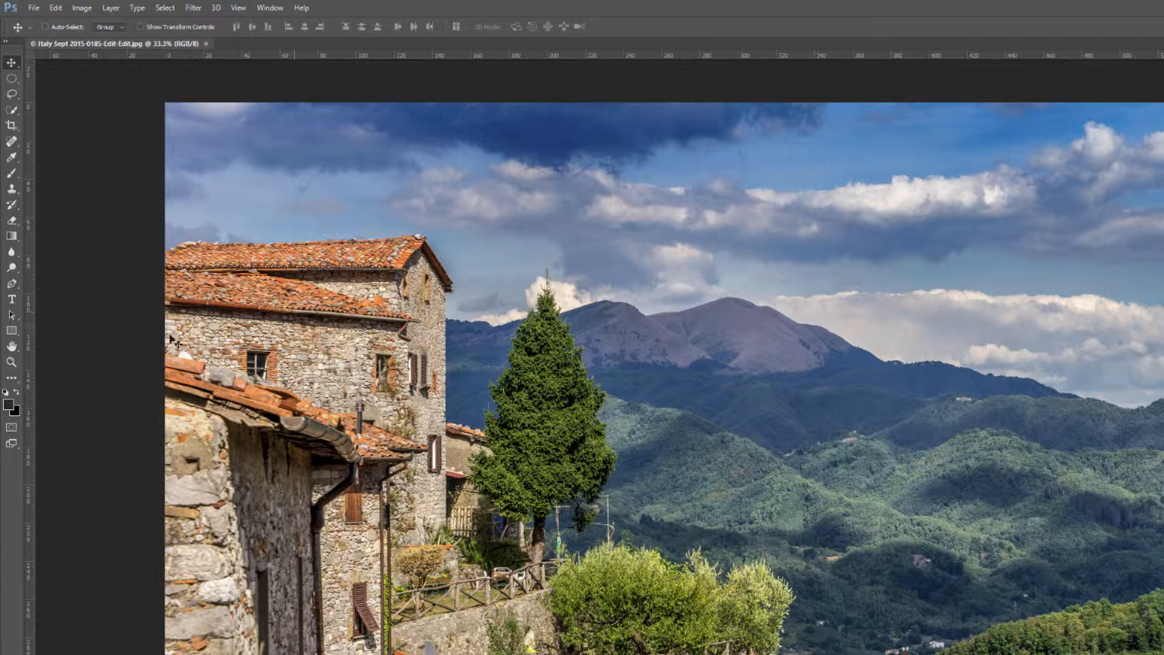
# Reopen the toolbar customization from the extra tools list and restore the default toolbar
pyautogui.click(17, 383)
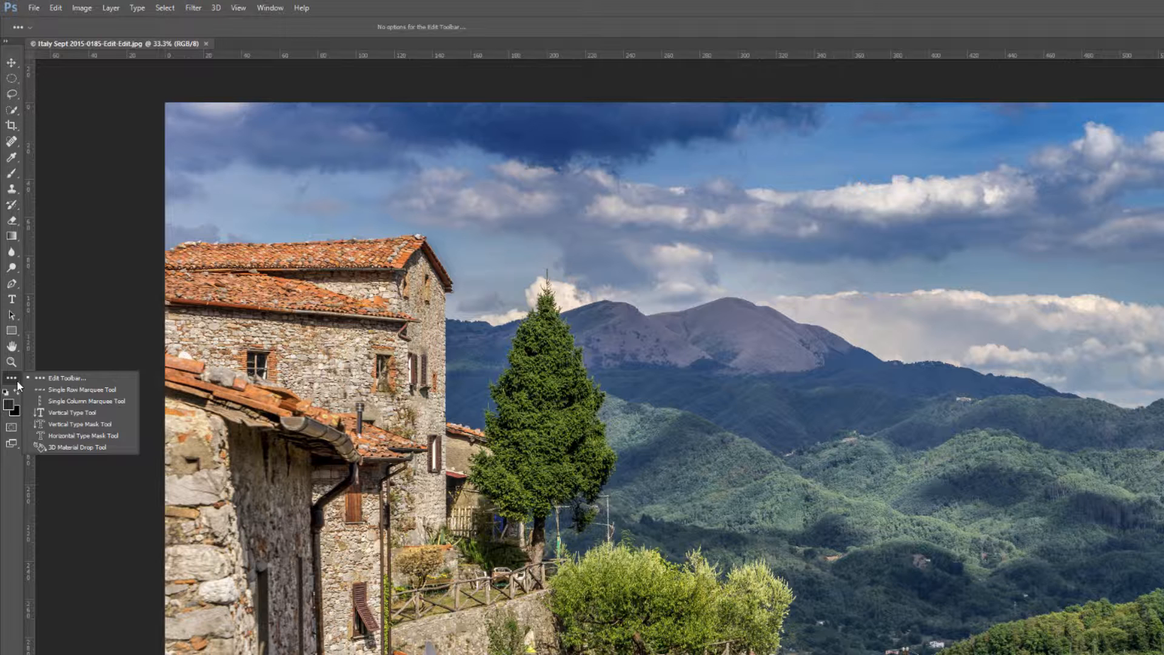
pyautogui.click(50, 379)
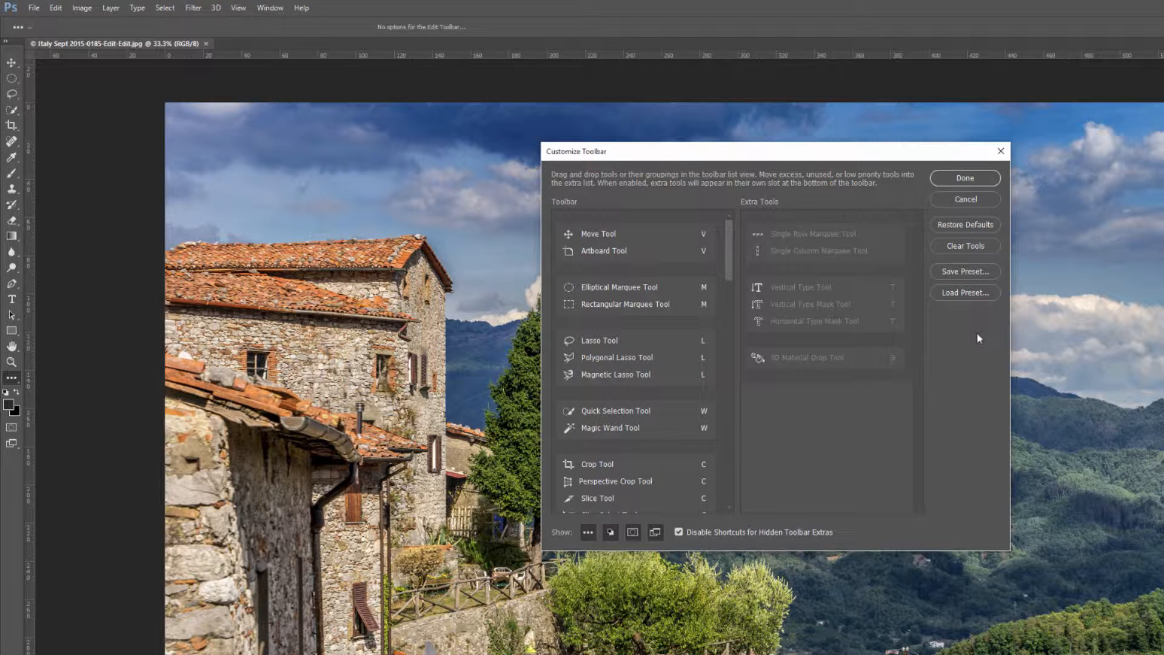
pyautogui.click(977, 228)
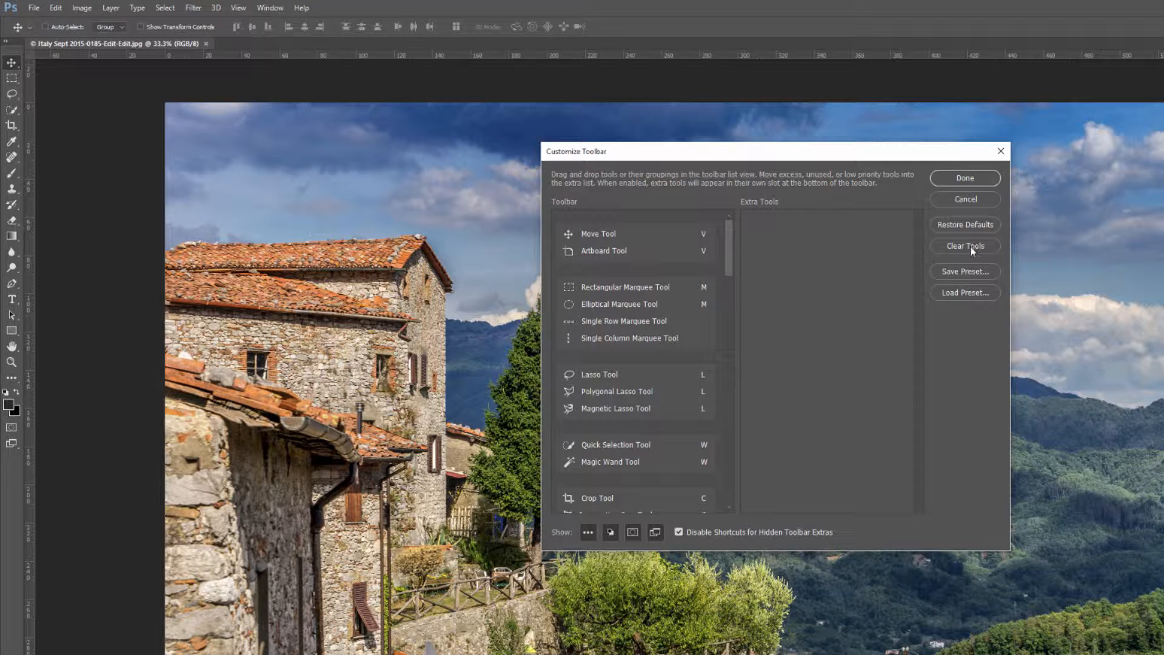
# Clear all tools from the toolbar and add back only the Move, Lasso, Crop and Spot Healing Brush tools as separate groups
pyautogui.click(971, 246)
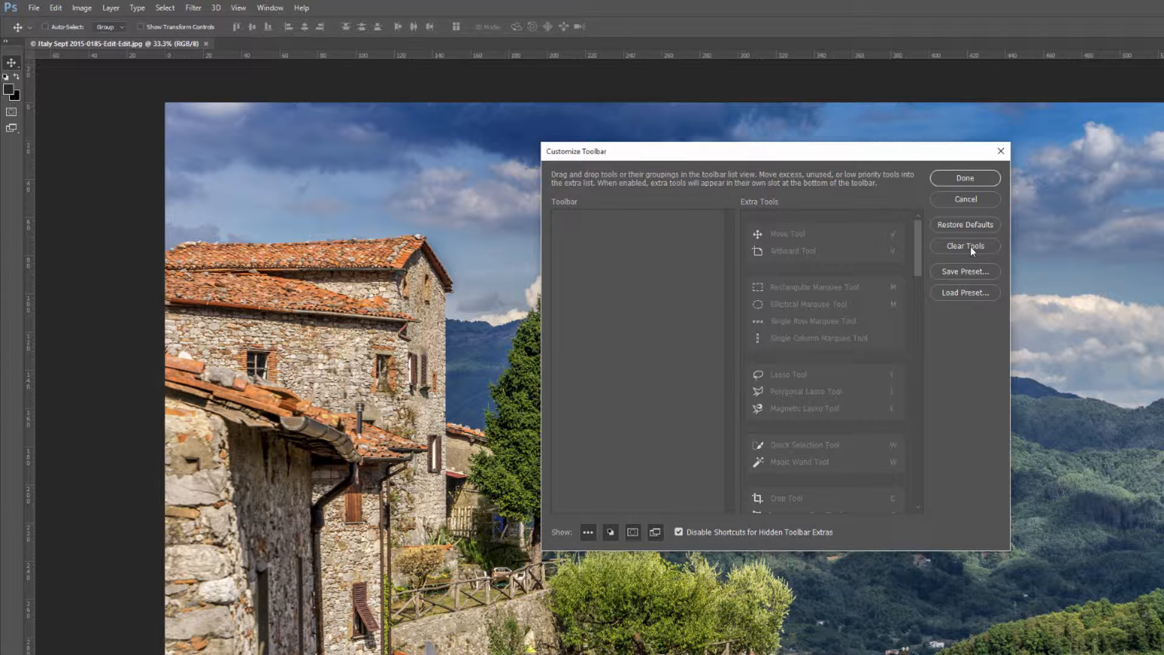
pyautogui.moveTo(780, 235); pyautogui.dragTo(627, 267)
pyautogui.moveTo(773, 359); pyautogui.dragTo(609, 351)
pyautogui.moveTo(770, 461)
pyautogui.mouseDown()
pyautogui.moveTo(671, 454)
pyautogui.moveTo(631, 395)
pyautogui.mouseUp()
pyautogui.moveTo(920, 268); pyautogui.dragTo(911, 327)
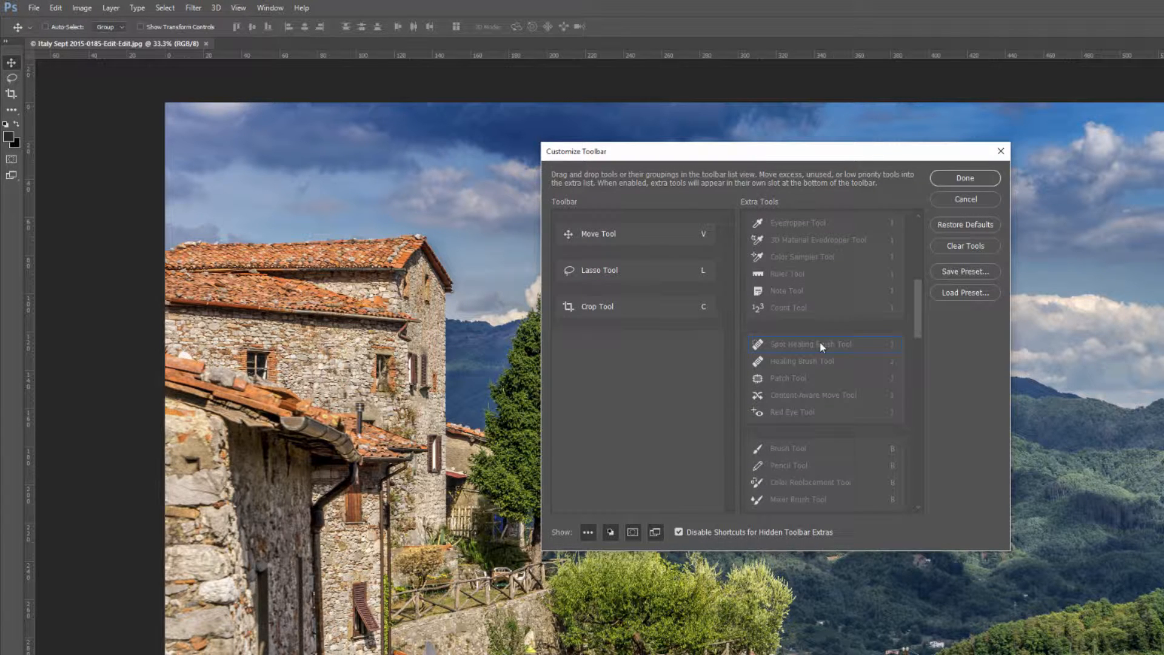
pyautogui.moveTo(820, 343); pyautogui.dragTo(626, 366)
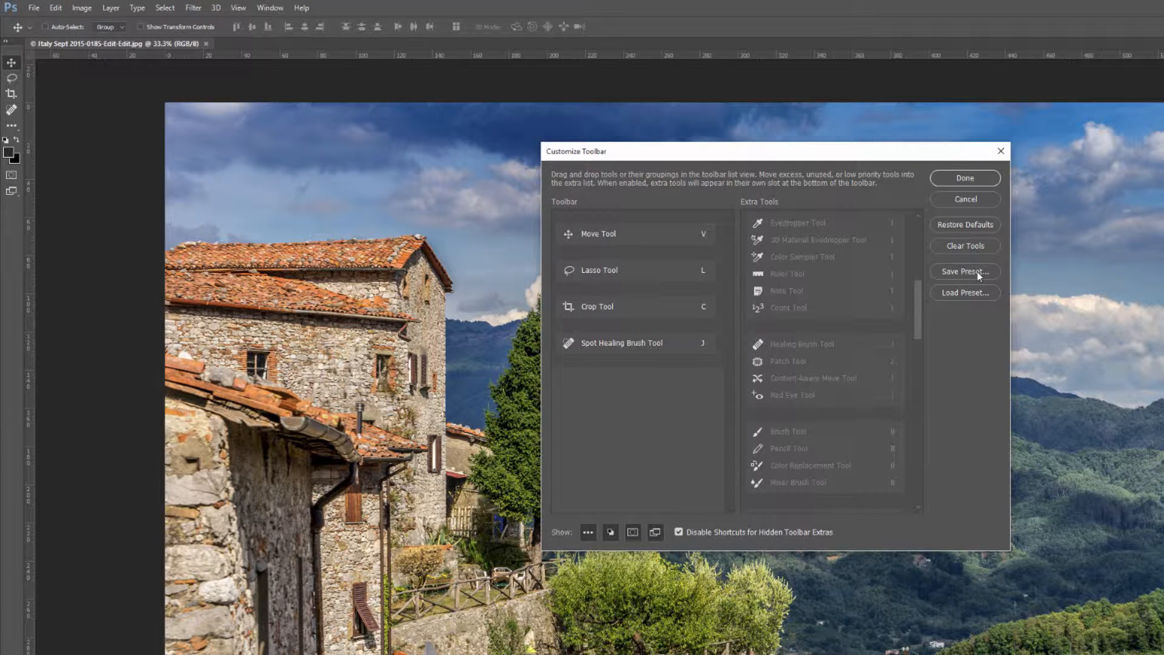
# Load the toolbar preset My Favourite Toolbar.tbr and apply it
pyautogui.click(968, 293)
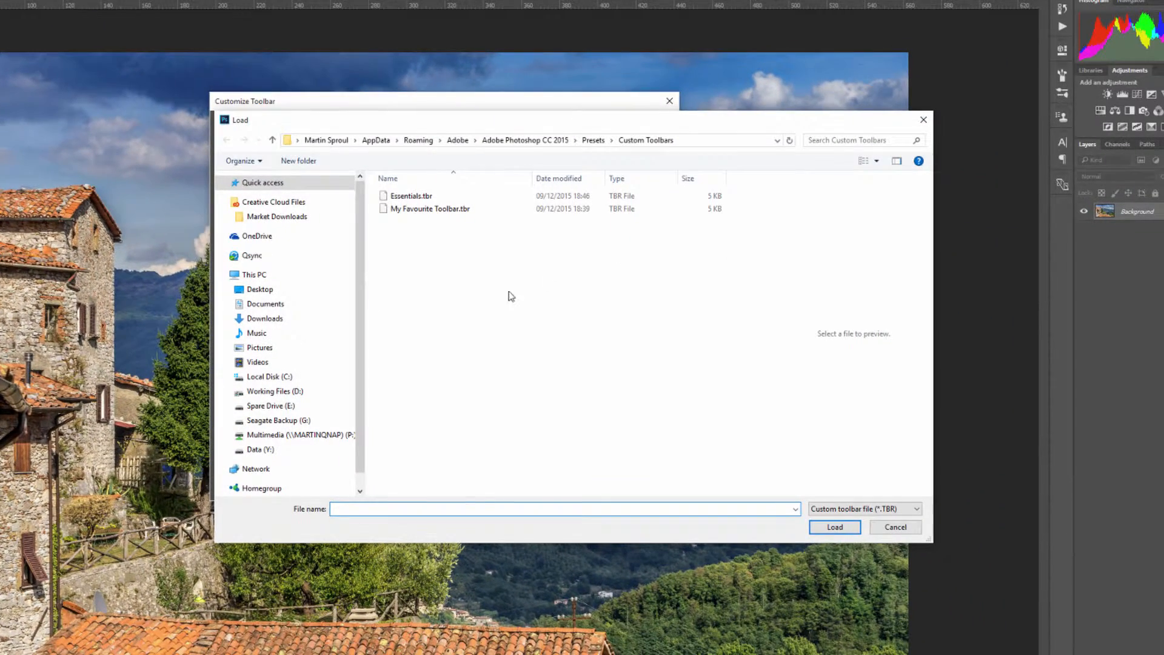
pyautogui.click(391, 210)
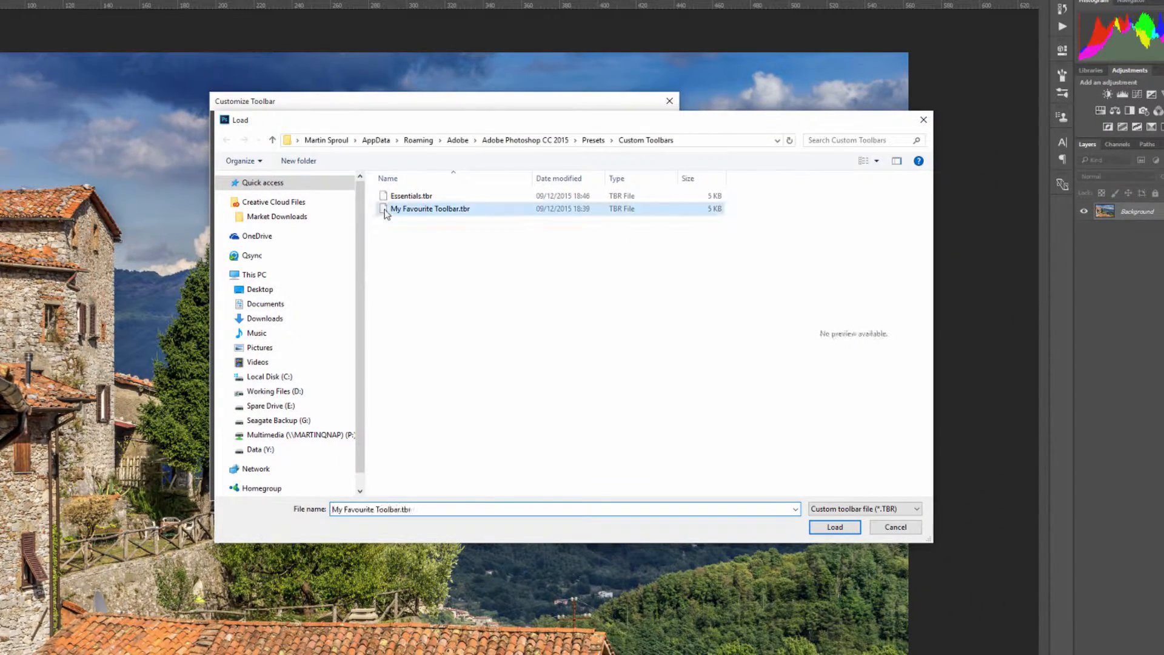
pyautogui.click(836, 527)
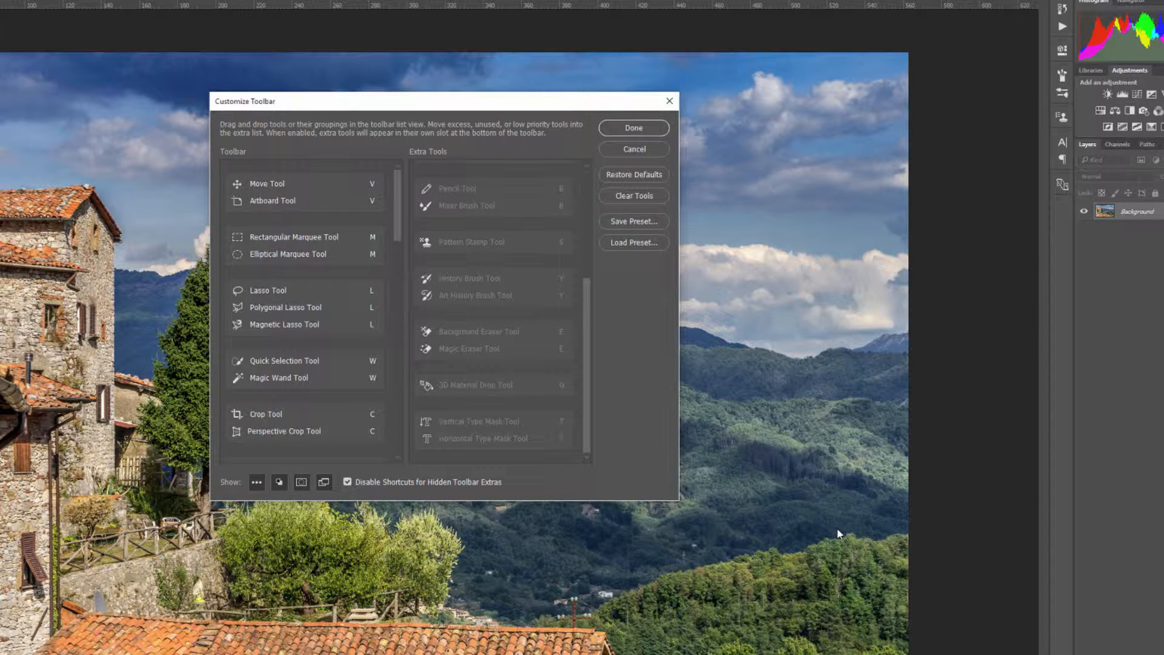
pyautogui.click(643, 126)
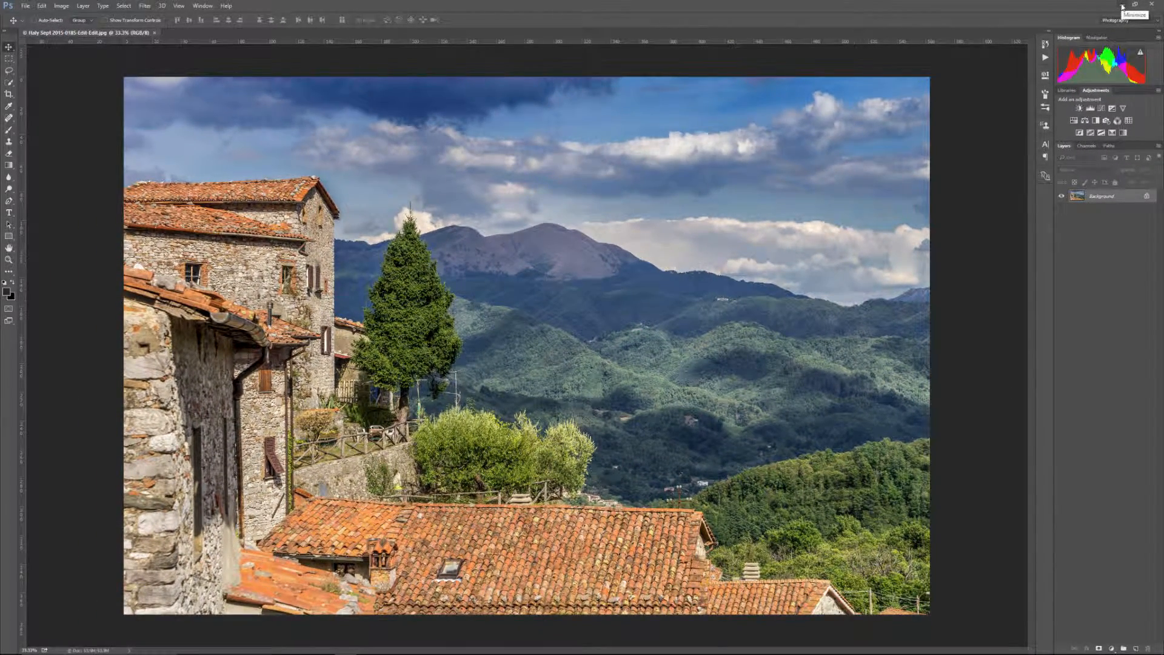
# Switch to the desktop, pin Essentials.tbr to Photoshop's taskbar list, and open the pinned preset in Photoshop
pyautogui.click(1122, 7)
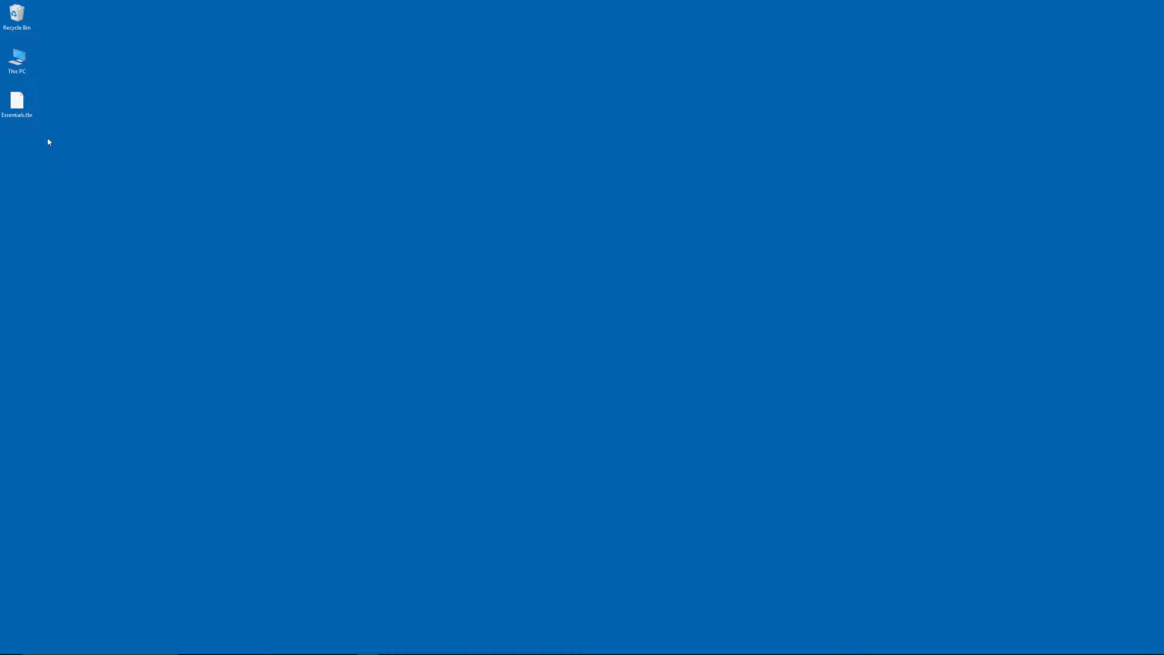
pyautogui.moveTo(18, 105); pyautogui.dragTo(348, 649)
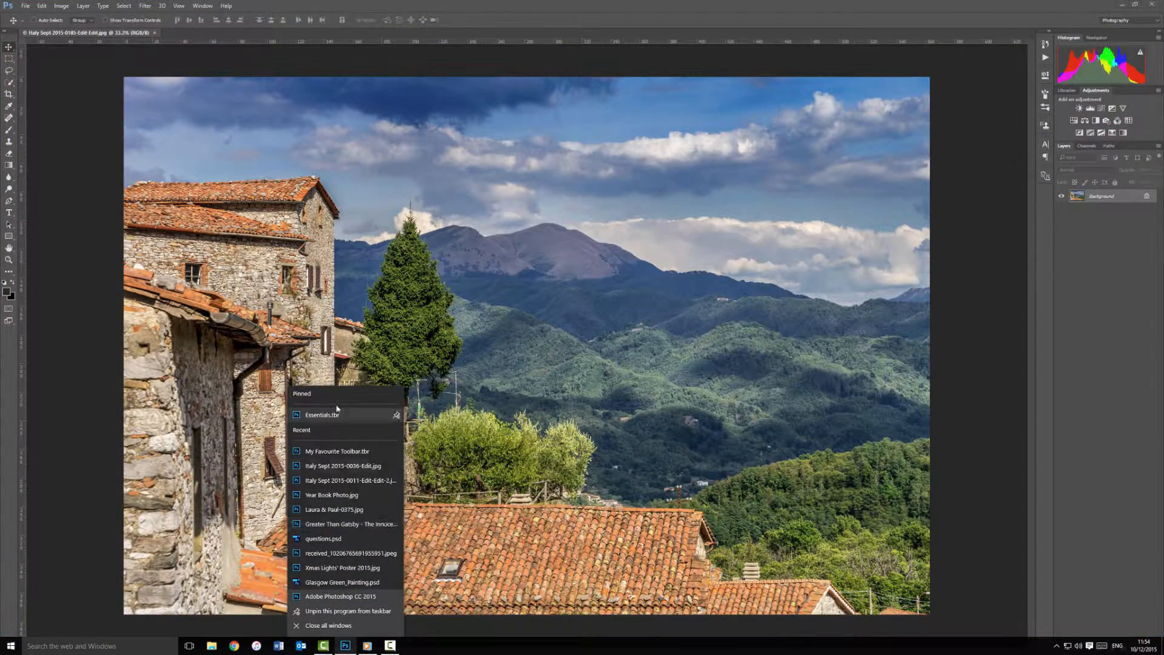
pyautogui.click(320, 417)
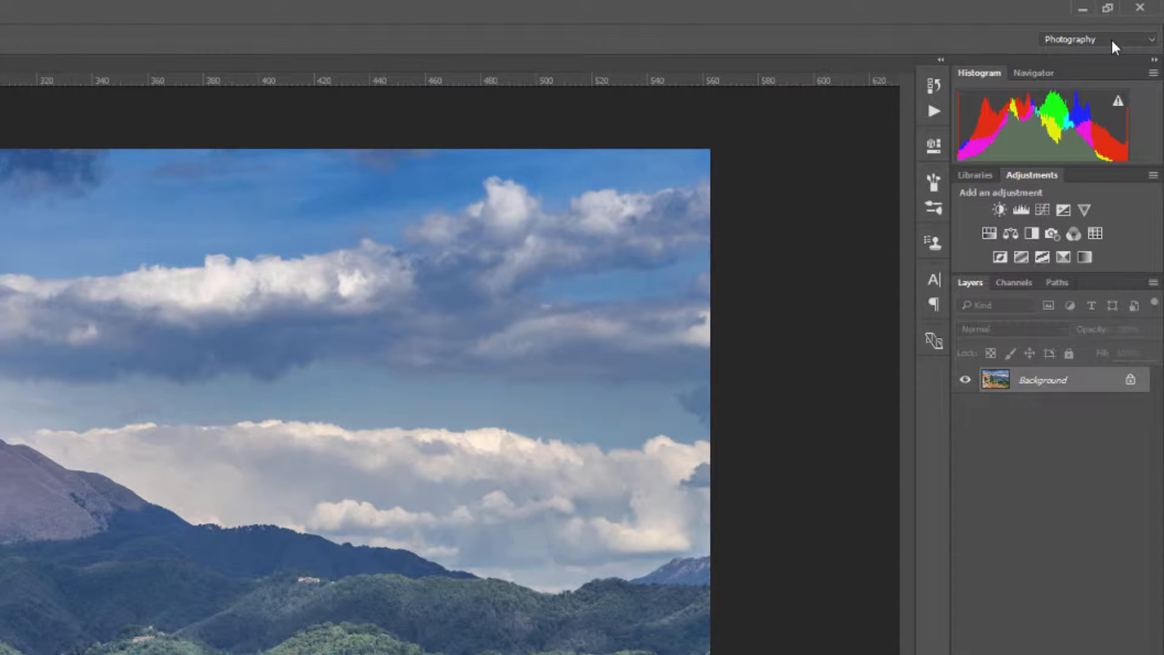
# Start a new workspace and include the toolbar among its captured settings
pyautogui.click(1112, 43)
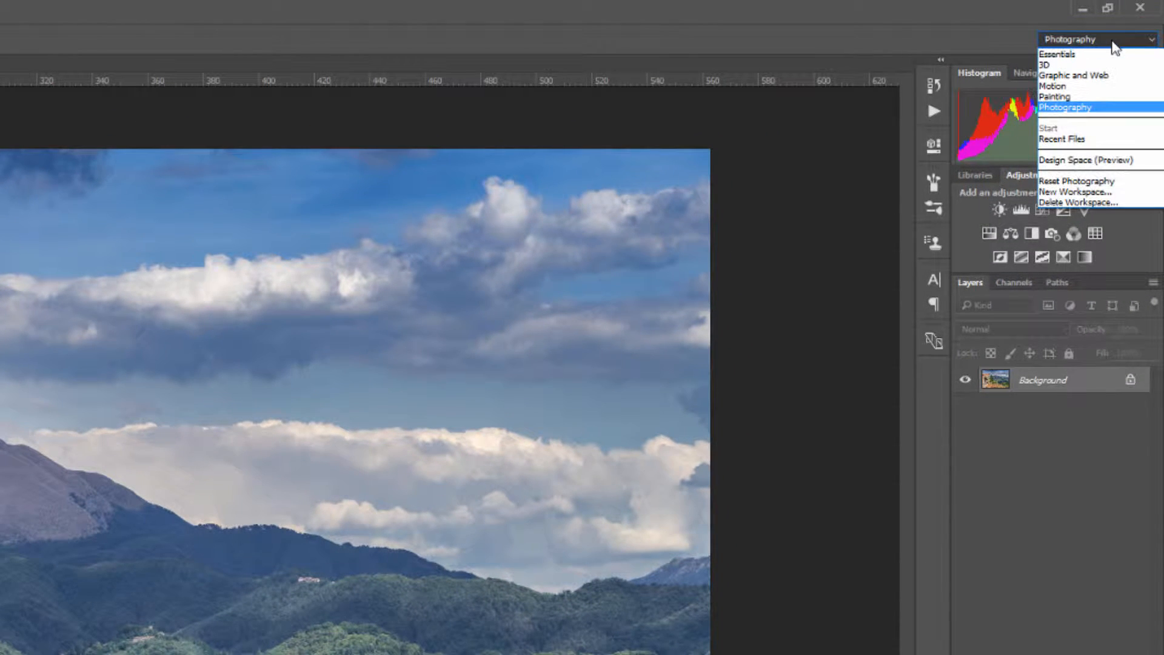
pyautogui.click(1067, 192)
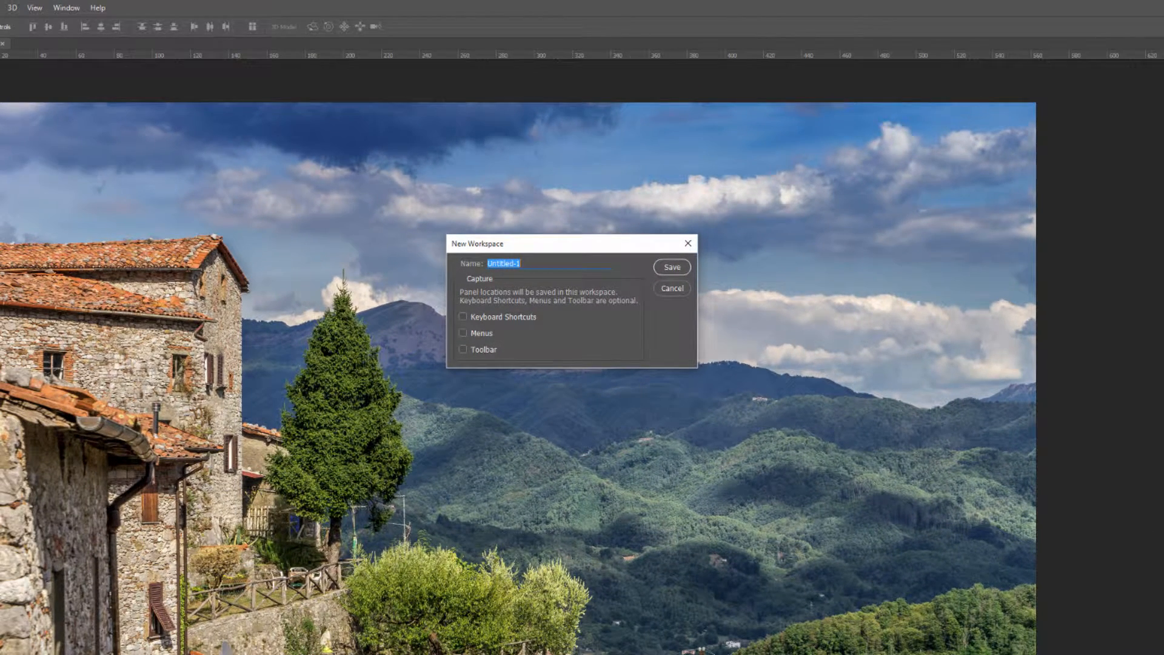
pyautogui.click(464, 350)
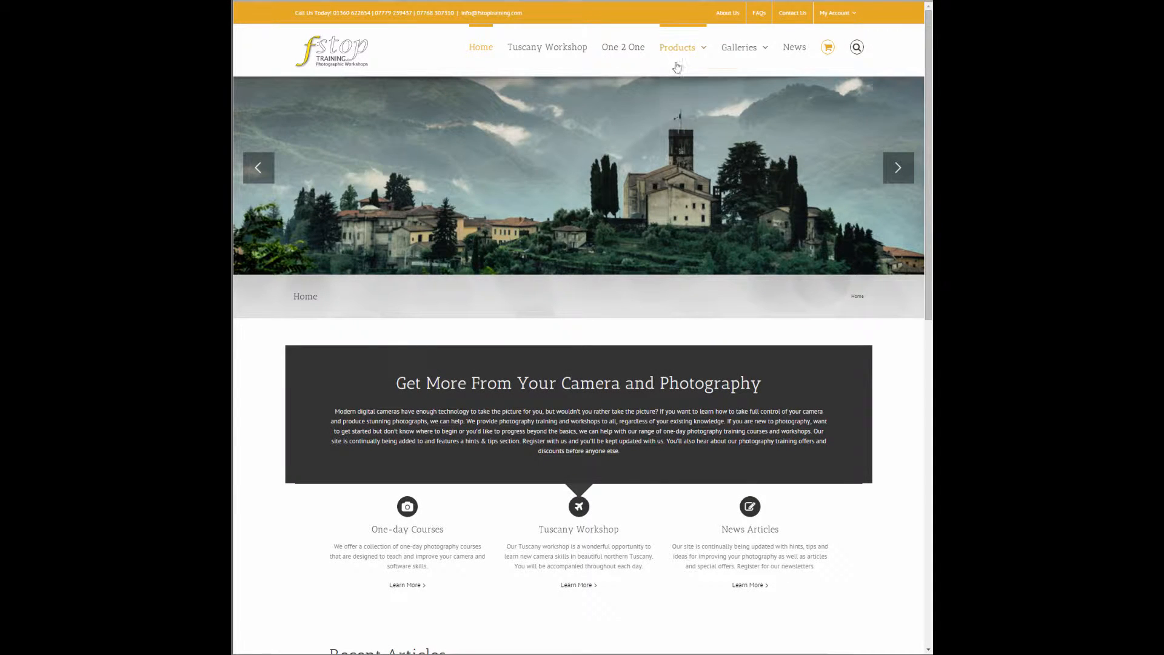
# Switch to the f-stop Training website, open its products page, and add the free Essentials Toolbar for Photoshop CC to the basket
pyautogui.click(686, 53)
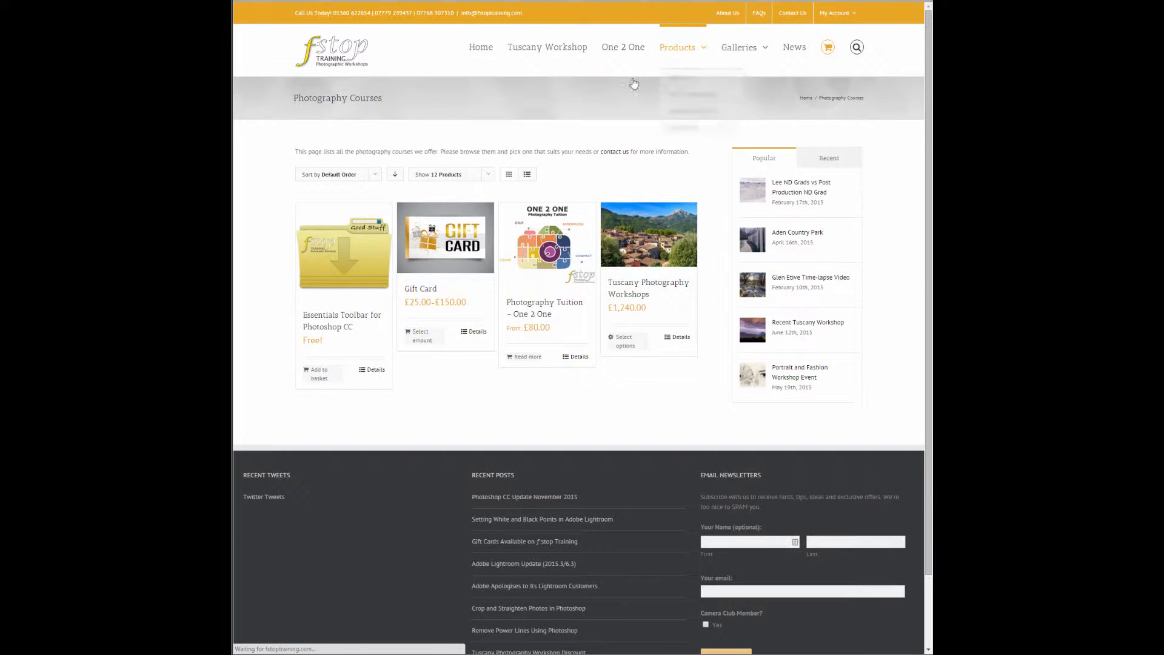
pyautogui.click(321, 376)
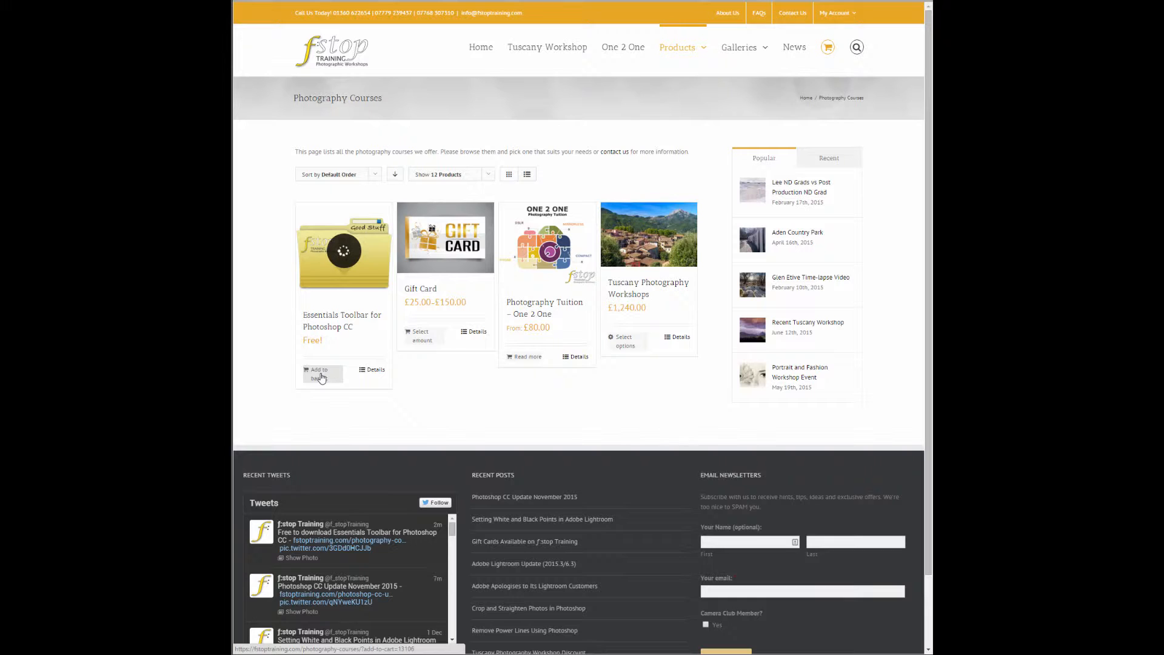